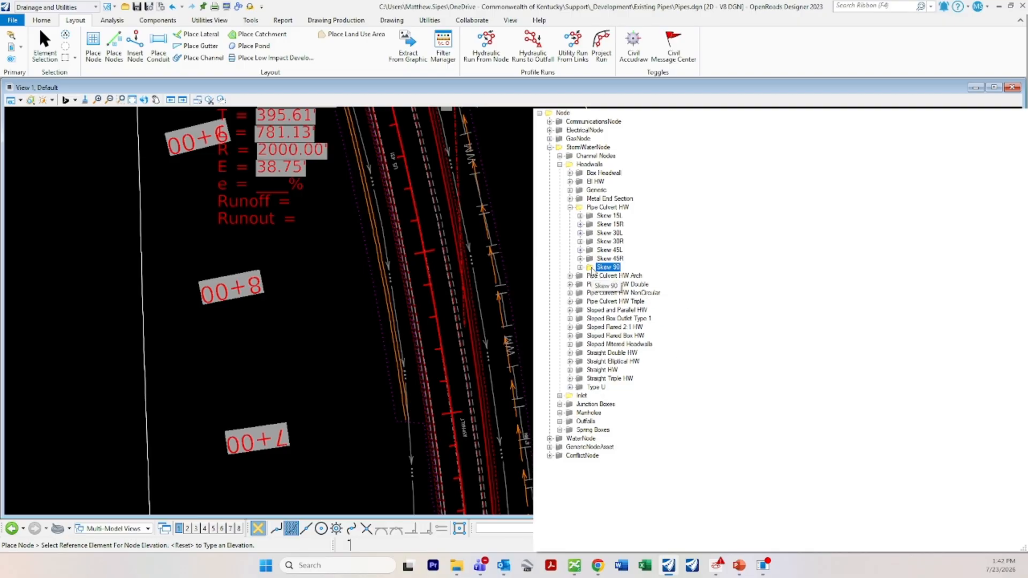
# Place an HW PC 30in-90 headwall on the left side of the road, taking its elevation from the terrain boundary.
pyautogui.click(560, 397)
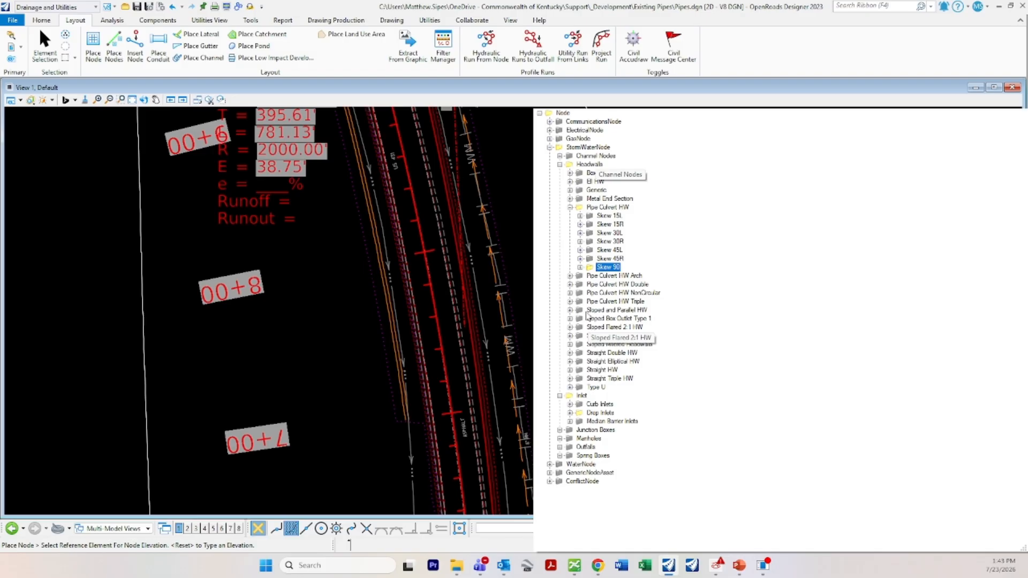
pyautogui.click(581, 267)
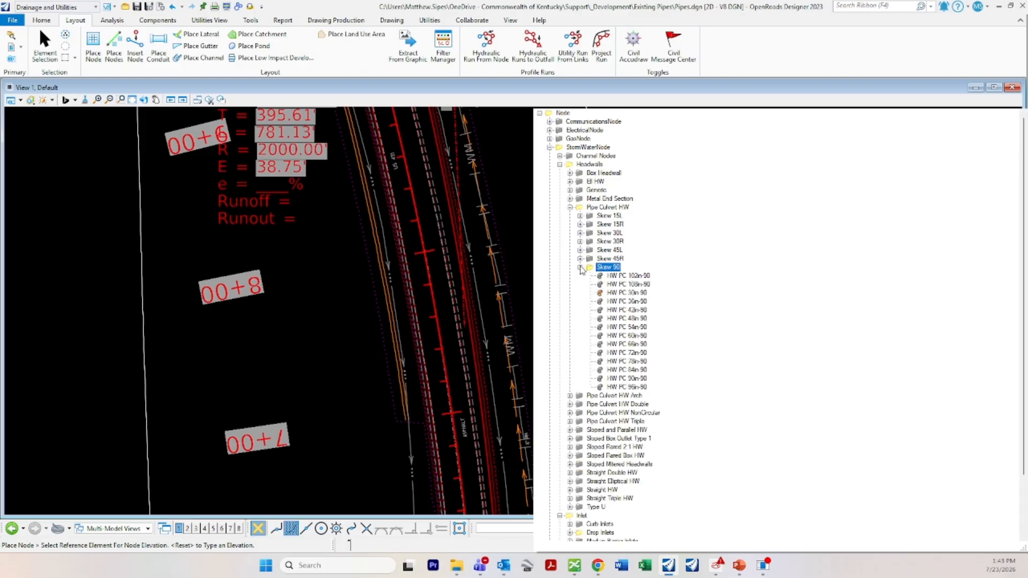
pyautogui.click(621, 293)
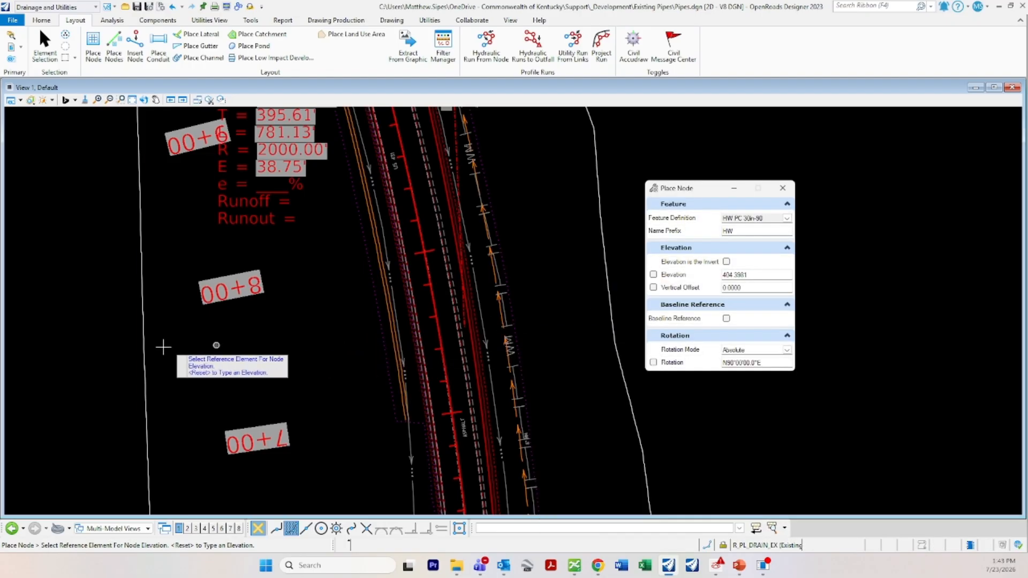
pyautogui.click(144, 348)
pyautogui.click(320, 341)
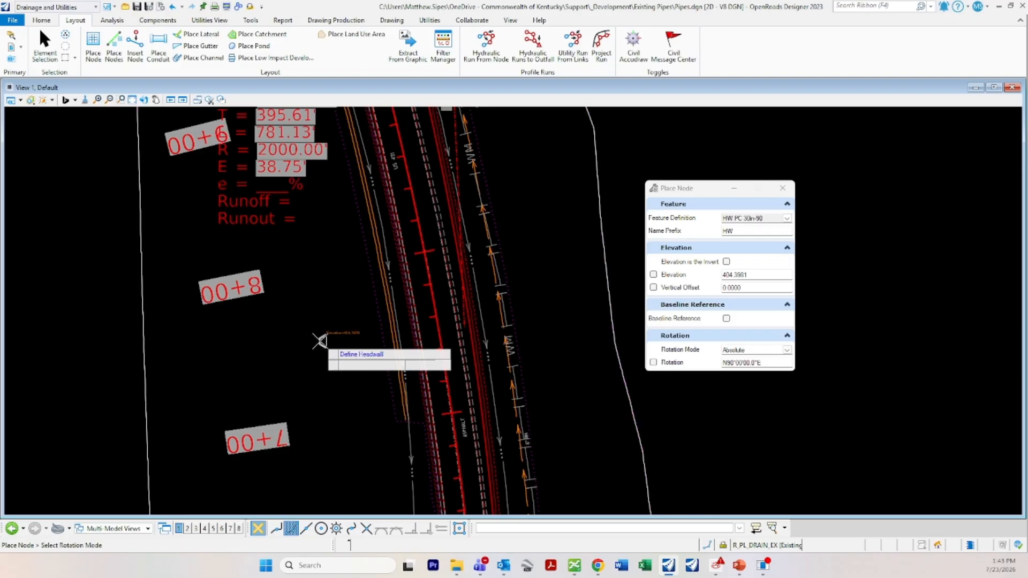
pyautogui.click(323, 341)
pyautogui.click(285, 360)
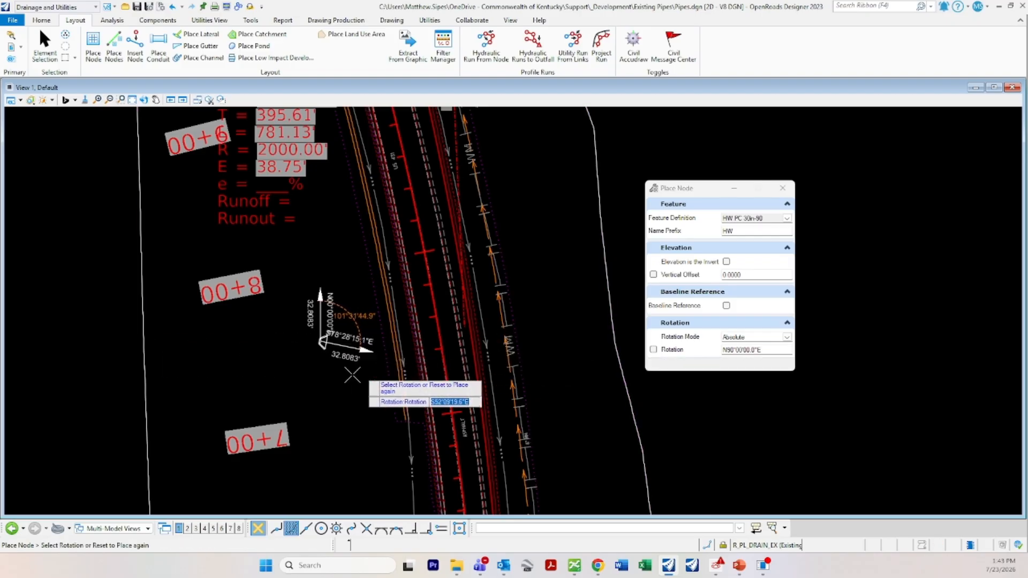
pyautogui.click(204, 352)
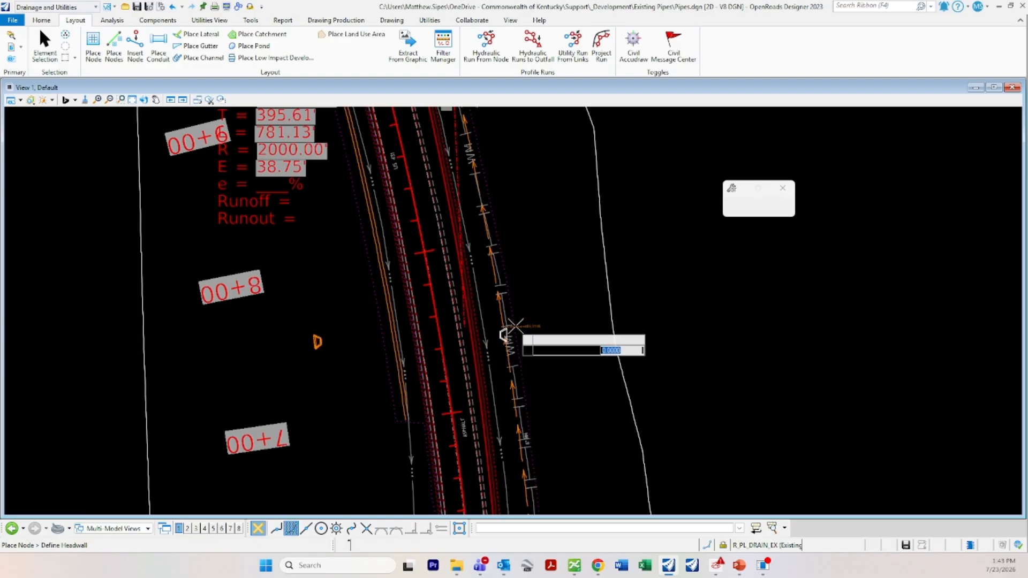
# Place a second HW PC 30in-90 headwall on the opposite side of the road, rotated to face away from it.
pyautogui.click(548, 308)
pyautogui.click(578, 305)
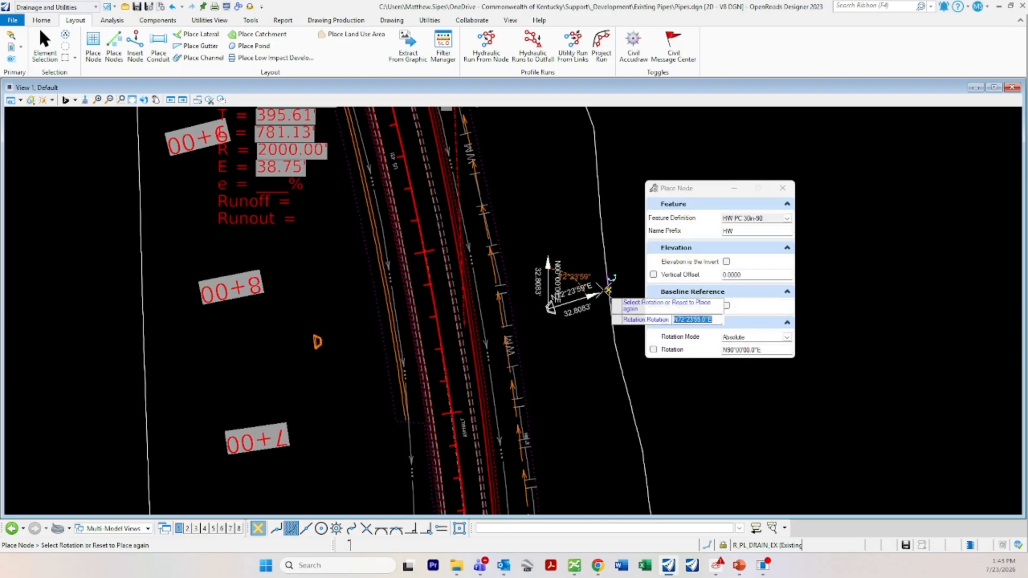
pyautogui.click(614, 296)
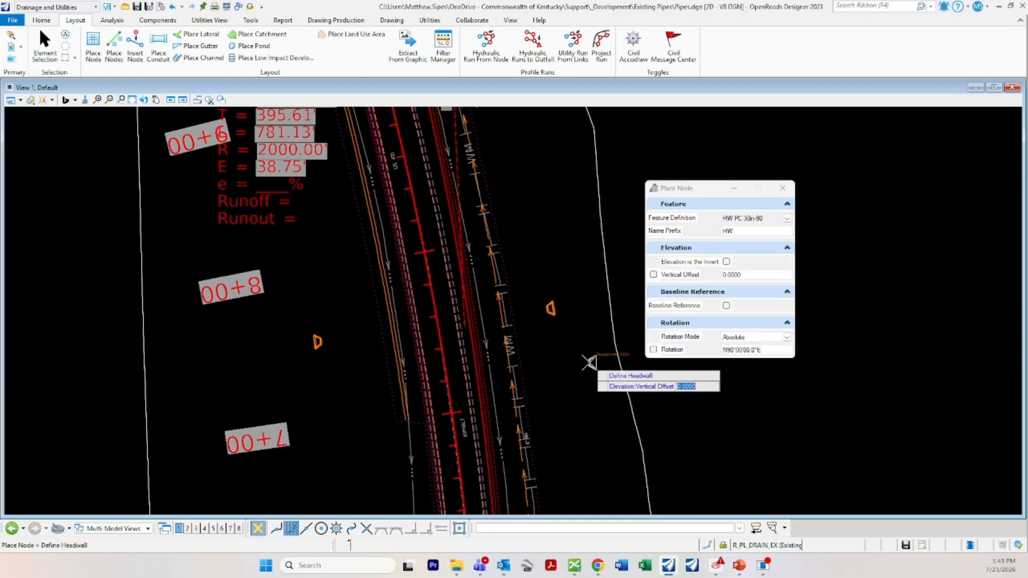
pyautogui.rightClick(574, 369)
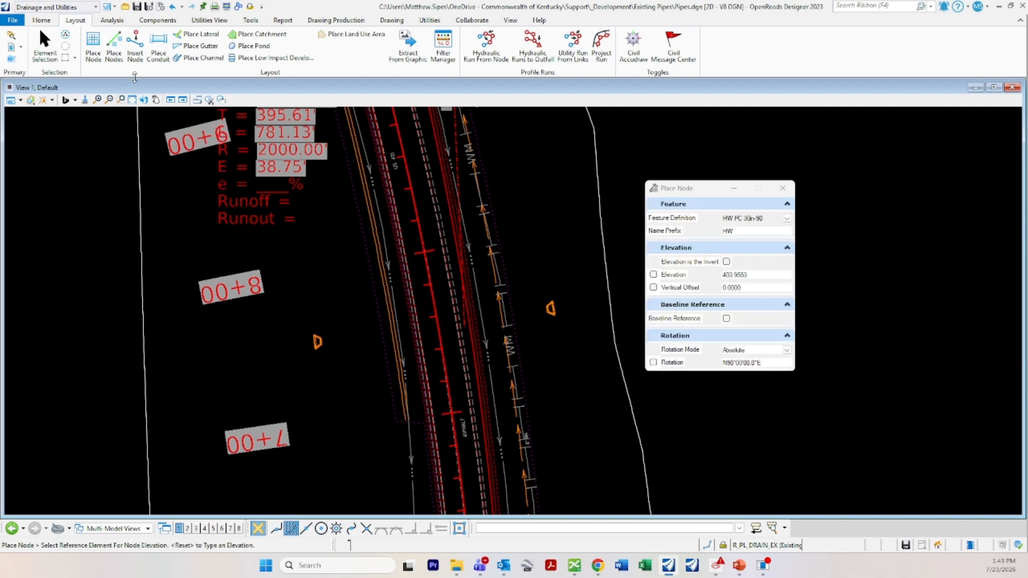
# Start placing a conduit with the existing circular storm pipe feature definition EX Storm Water CMP.
pyautogui.click(158, 45)
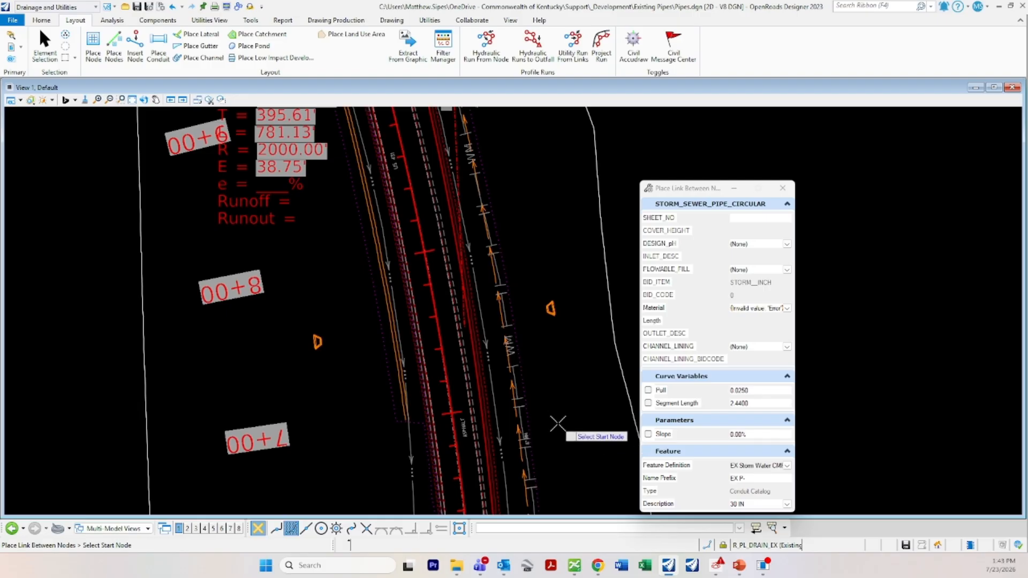
pyautogui.click(785, 466)
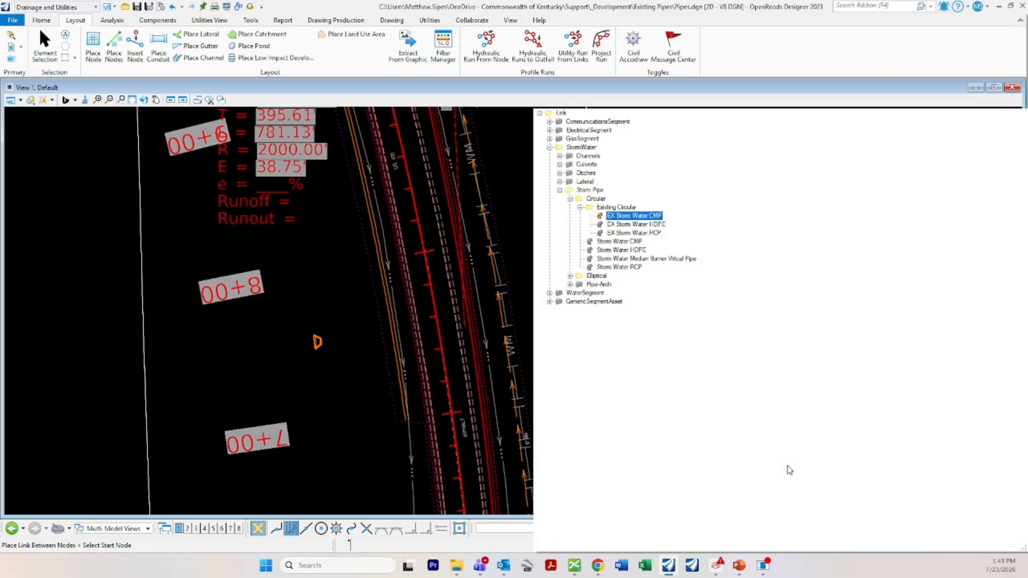
pyautogui.click(579, 207)
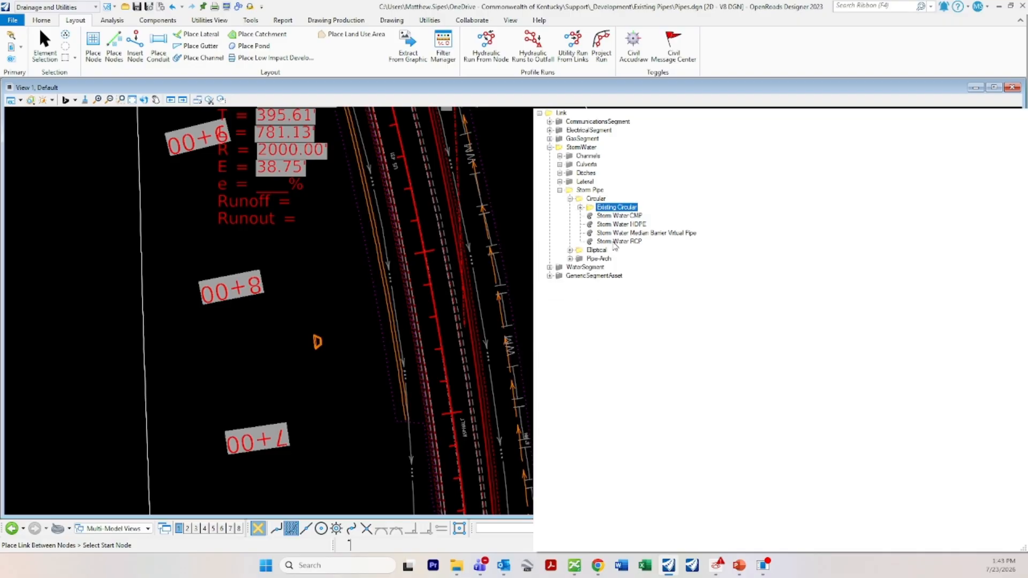
pyautogui.click(571, 250)
pyautogui.click(571, 276)
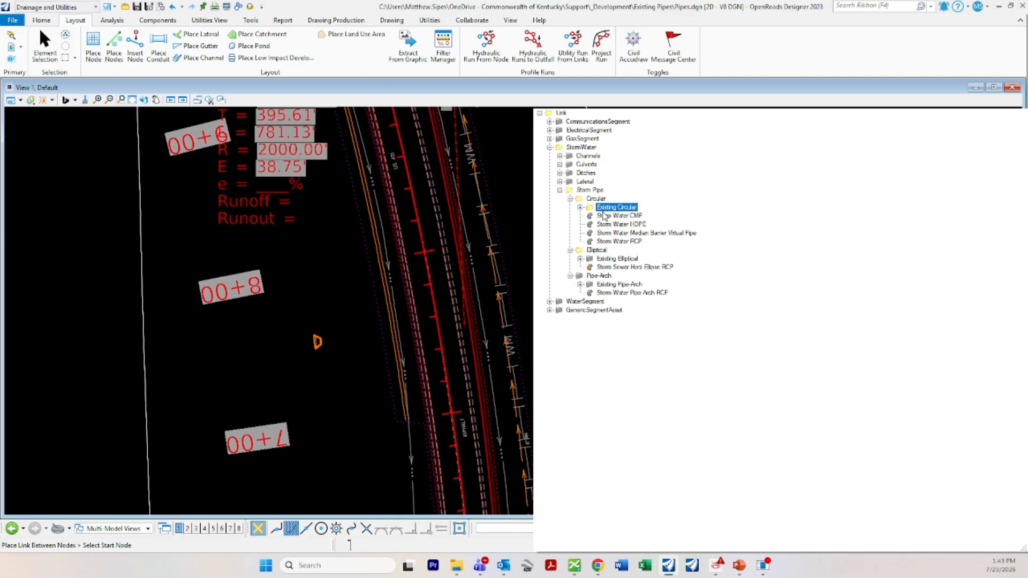
pyautogui.click(580, 208)
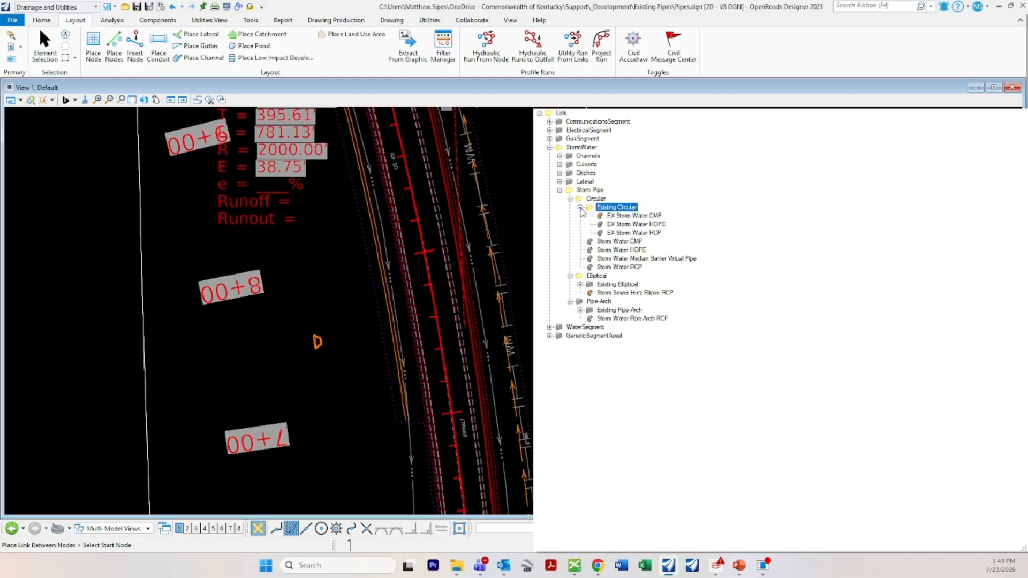
pyautogui.doubleClick(621, 218)
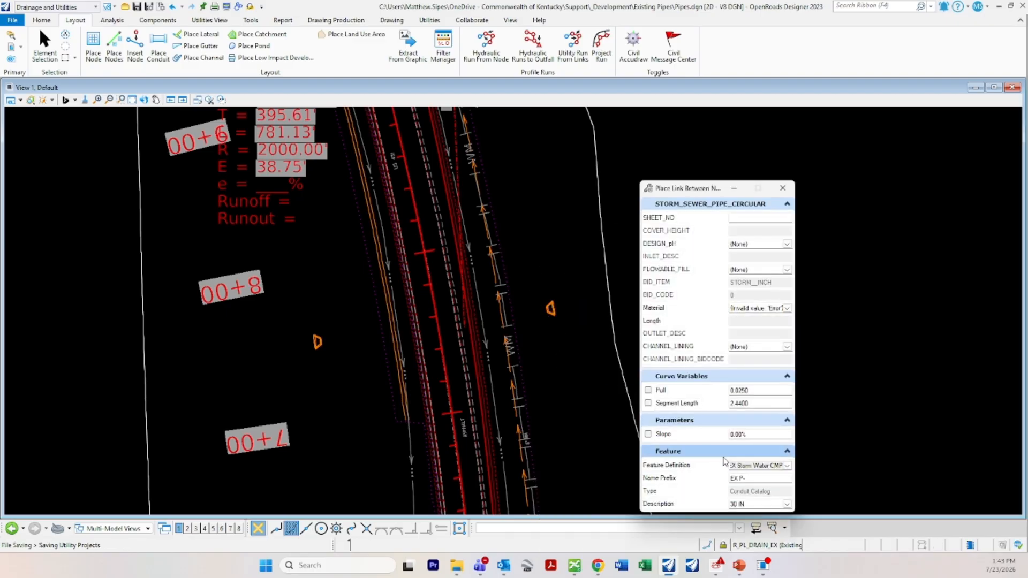
# Place a 30 IN existing CMP pipe across the road from the left headwall to the right headwall.
pyautogui.click(787, 505)
pyautogui.click(569, 122)
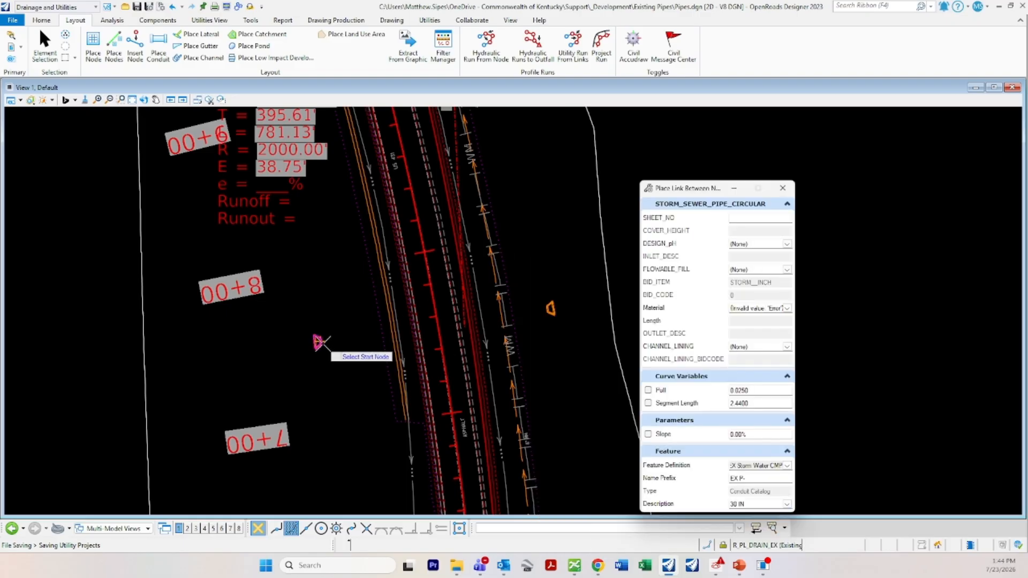
pyautogui.click(318, 341)
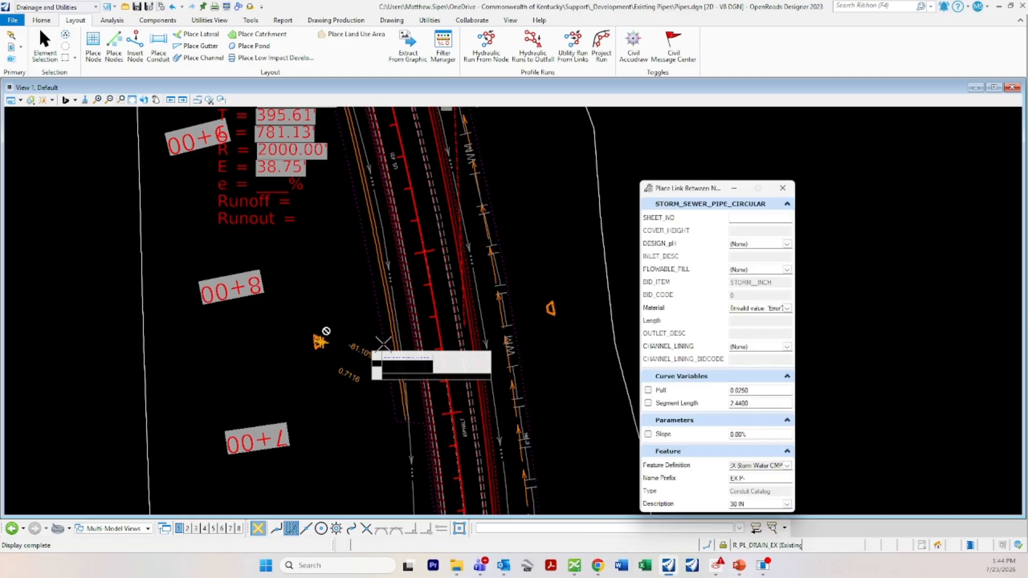
pyautogui.click(552, 310)
pyautogui.rightClick(550, 381)
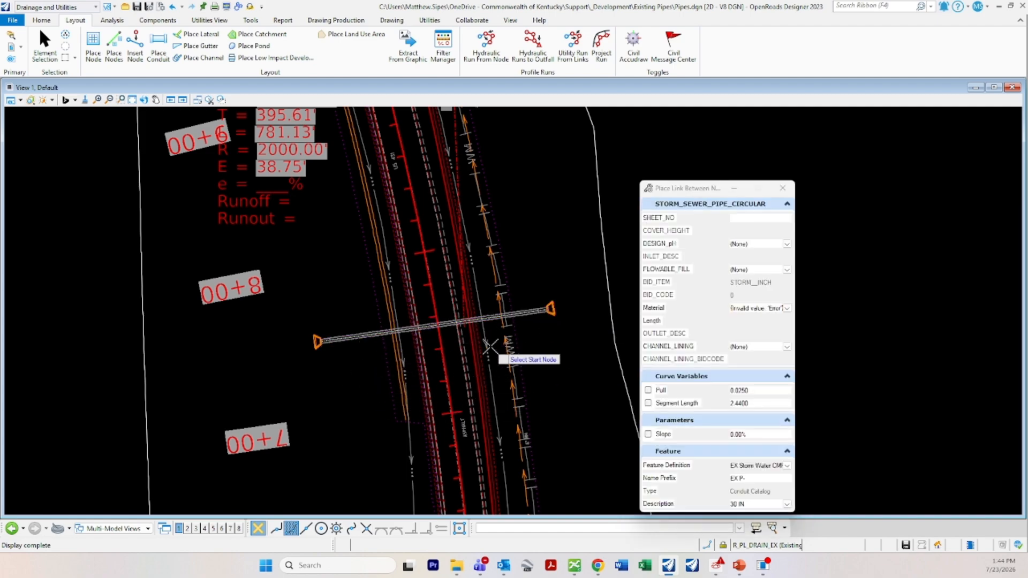
pyautogui.rightClick(331, 383)
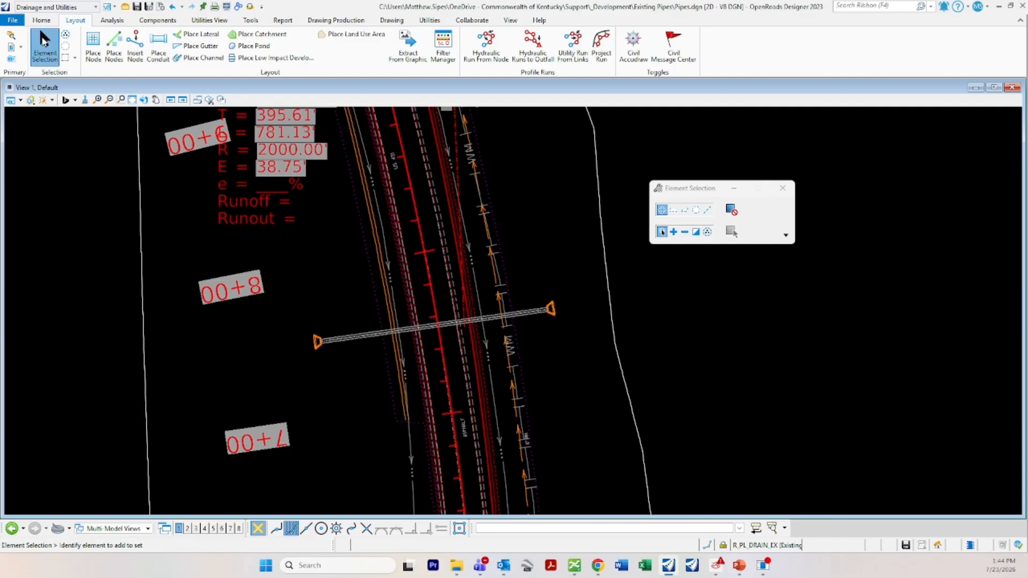
# Apply the EX Pipe (Drainage)-Plan element template to both headwalls in the 2D plan view.
pyautogui.click(318, 349)
pyautogui.keyDown('ctrl'); pyautogui.click(550, 311); pyautogui.keyUp('ctrl')
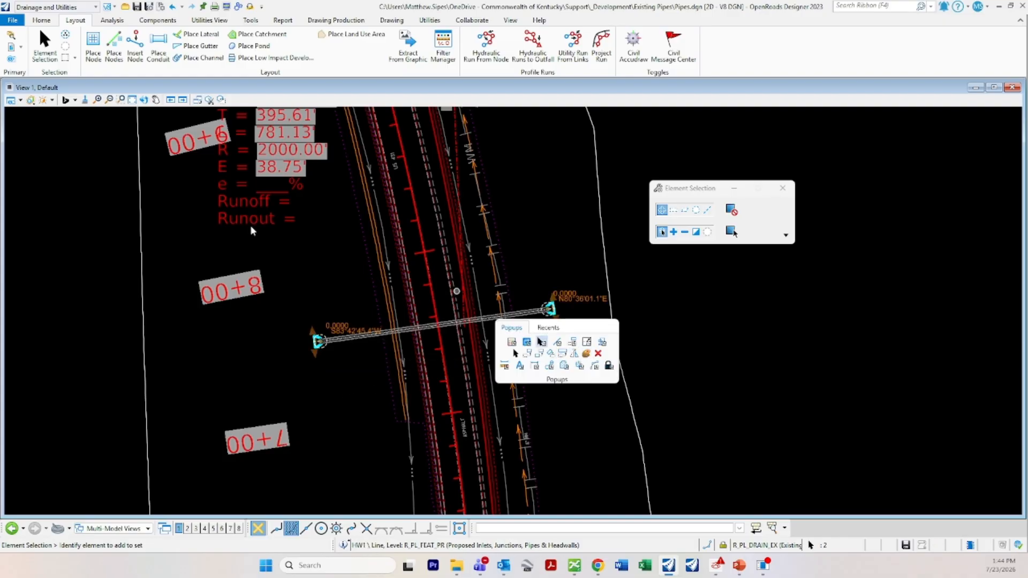
pyautogui.click(41, 20)
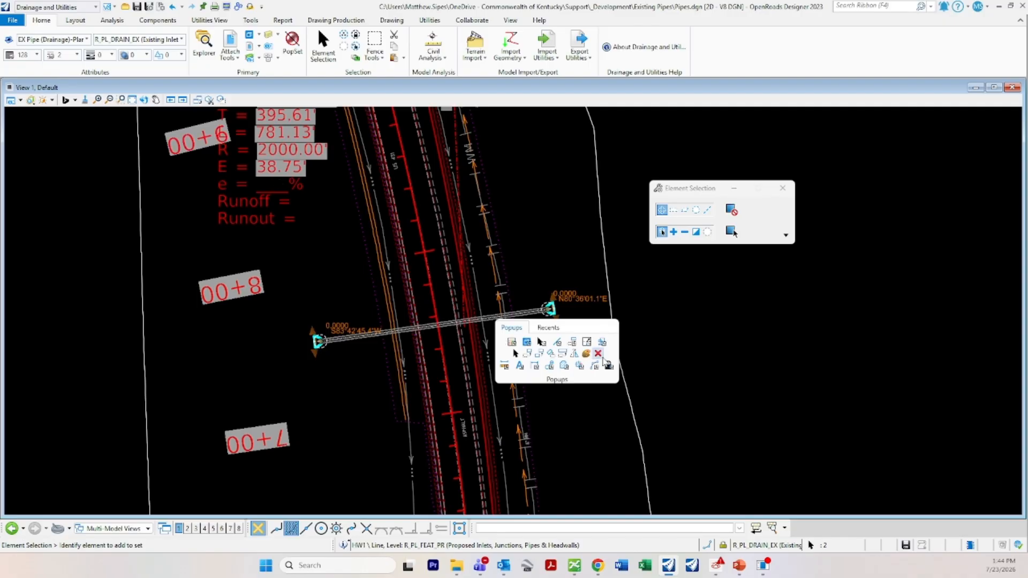
pyautogui.click(52, 43)
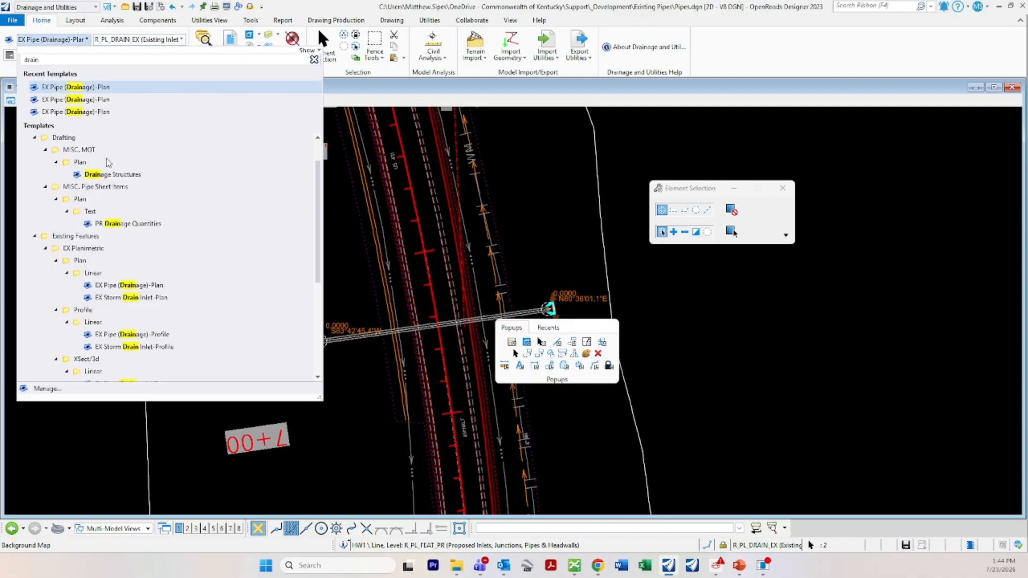
pyautogui.click(141, 287)
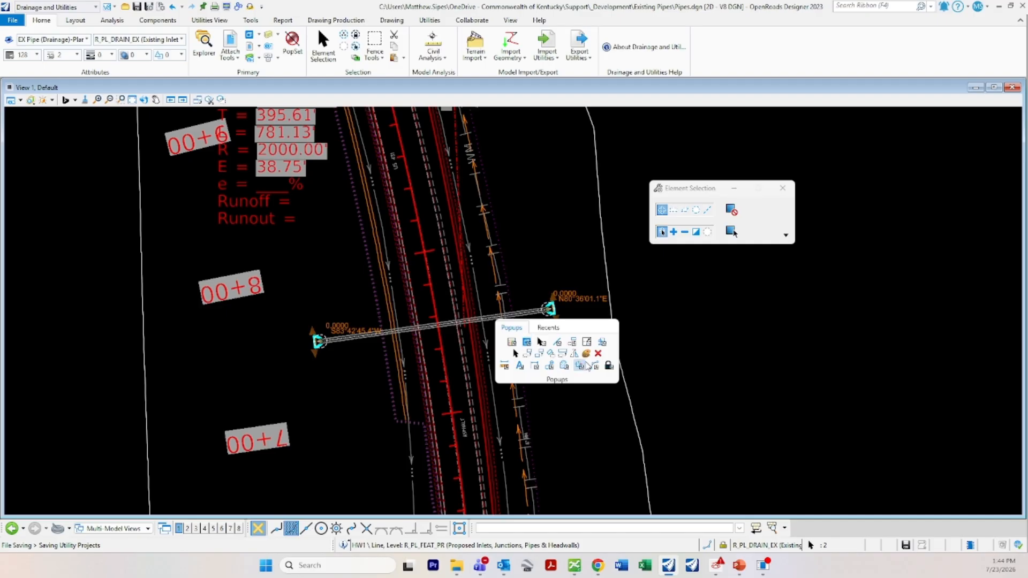
pyautogui.click(586, 354)
pyautogui.click(577, 374)
pyautogui.click(558, 346)
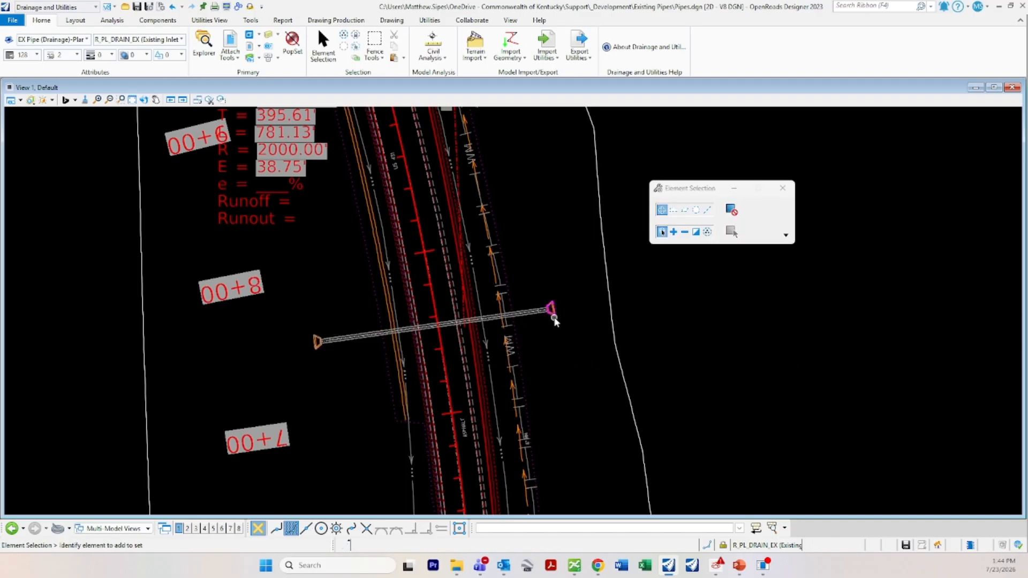
# Switch to the Default-3D view and apply the active EX Pipe (Drainage)-Plan template to both headwalls there.
pyautogui.click(109, 529)
pyautogui.click(114, 497)
pyautogui.scroll(-5, 341, 342)
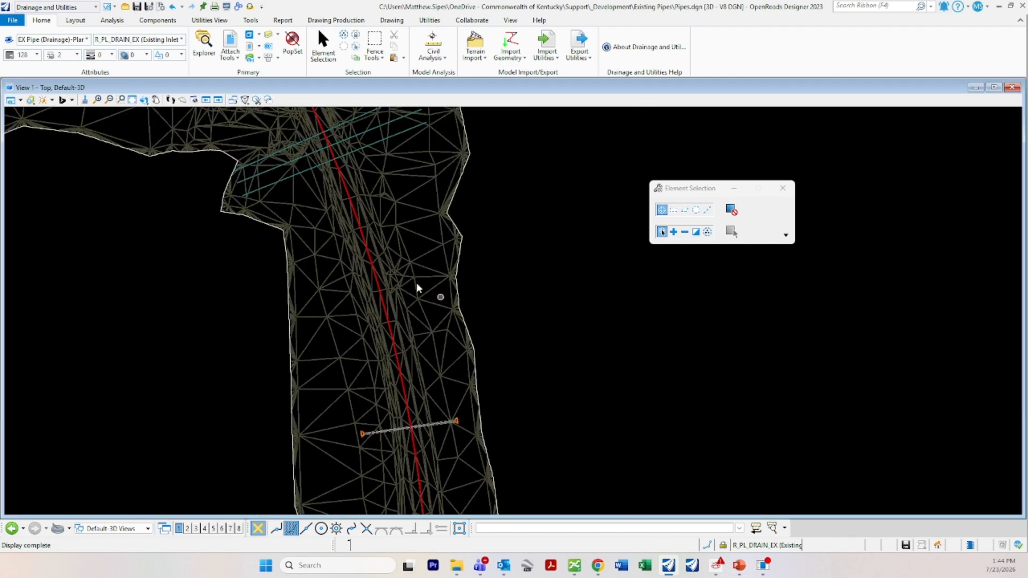
pyautogui.scroll(5, 395, 422)
pyautogui.click(365, 385)
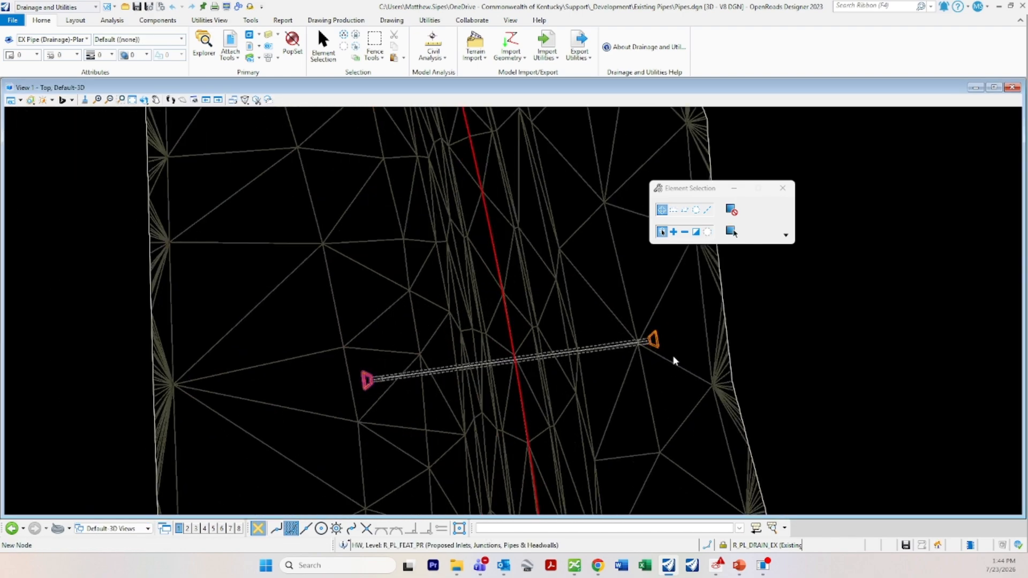
pyautogui.keyDown('ctrl'); pyautogui.click(657, 346); pyautogui.keyUp('ctrl')
pyautogui.rightClick(287, 213)
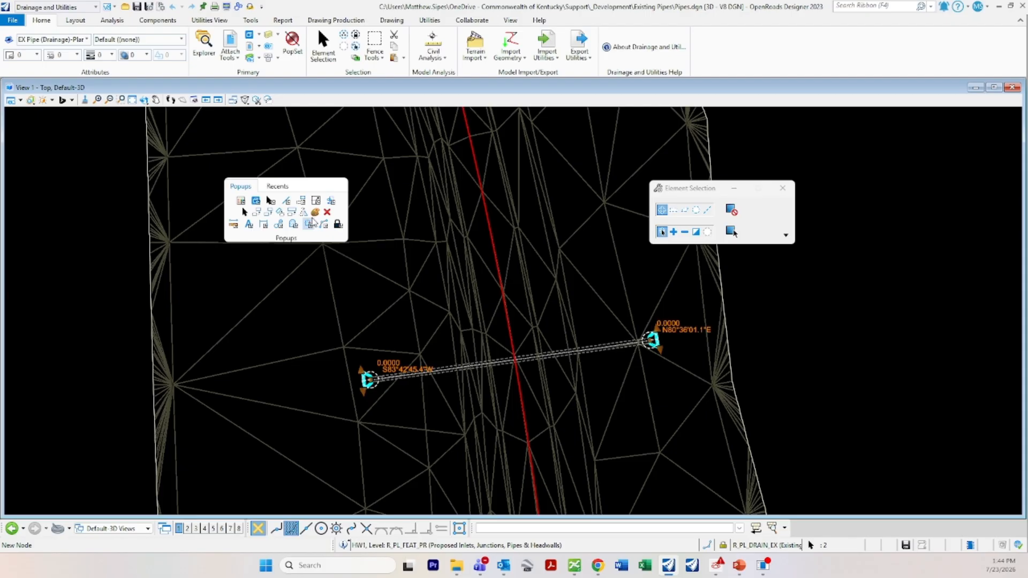
pyautogui.click(375, 224)
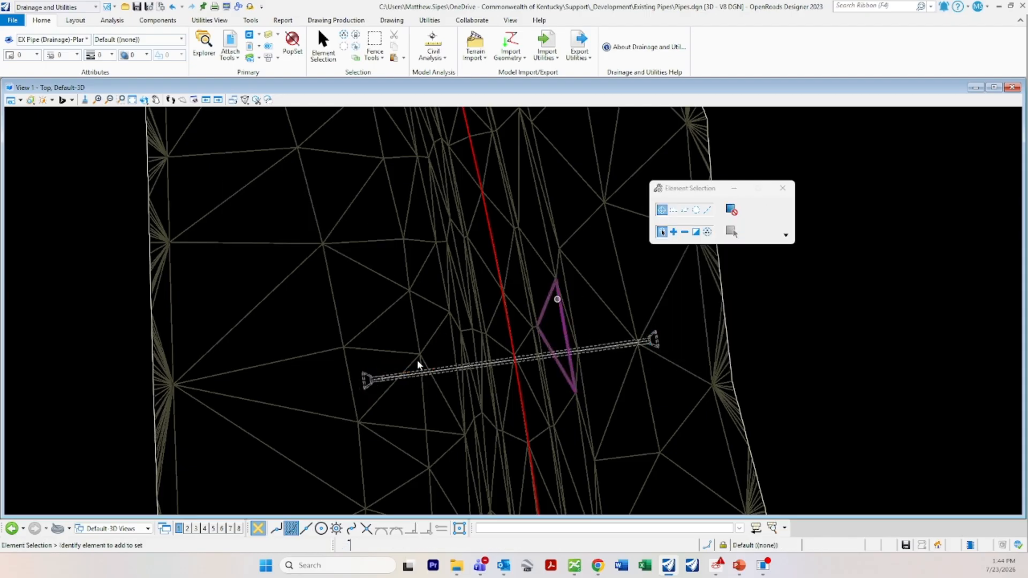
# Return to the Default 2D view group and frame the pipe crossing in View 1.
pyautogui.click(99, 529)
pyautogui.click(110, 489)
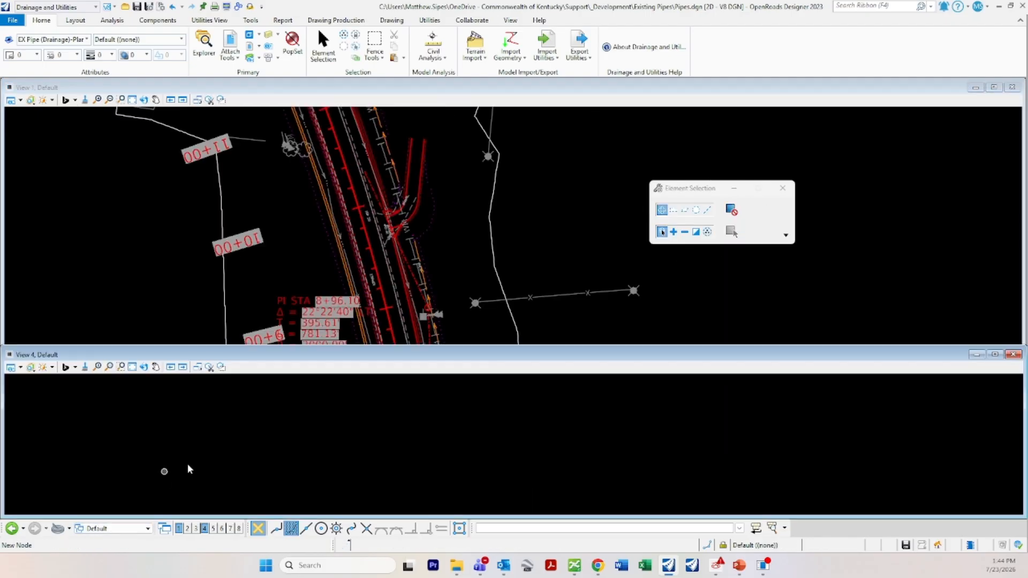
pyautogui.scroll(6, 327, 245)
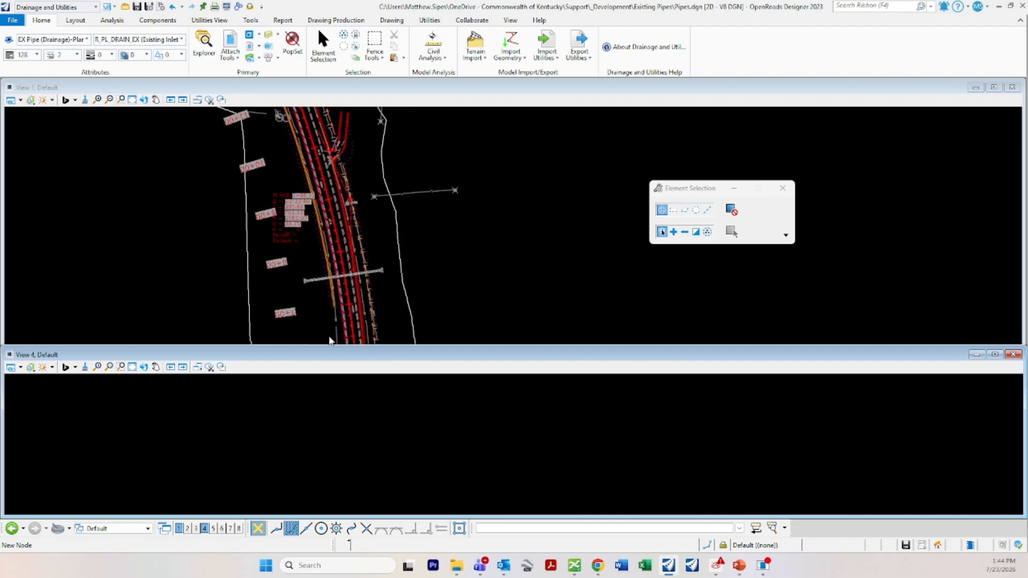
pyautogui.scroll(-3, 281, 272)
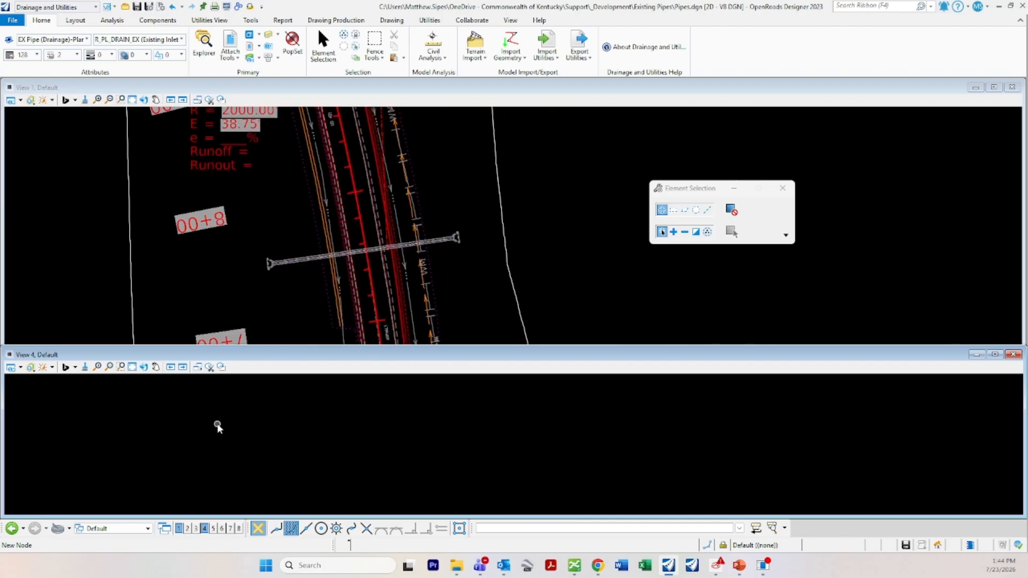
pyautogui.click(252, 296)
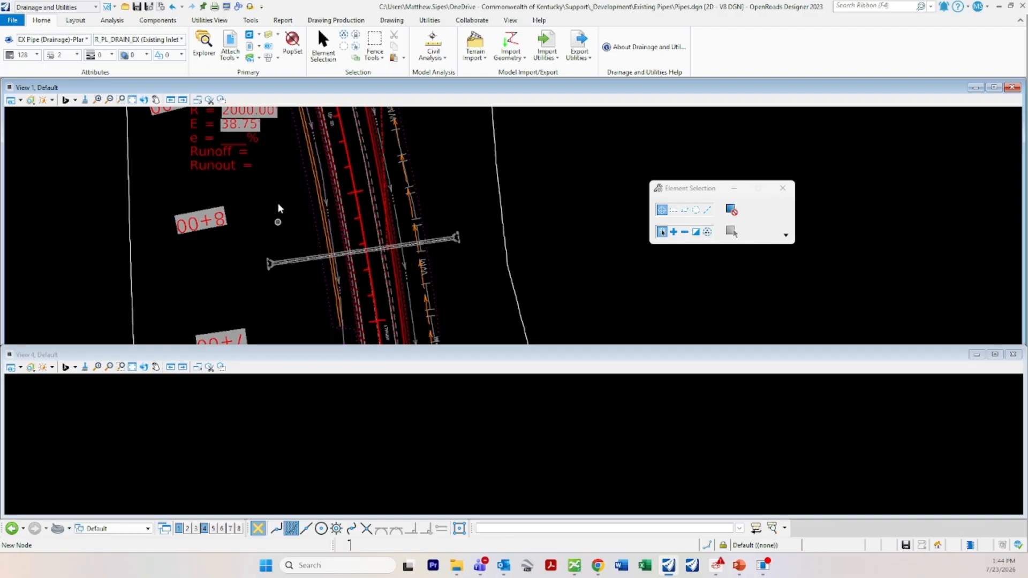
pyautogui.click(335, 20)
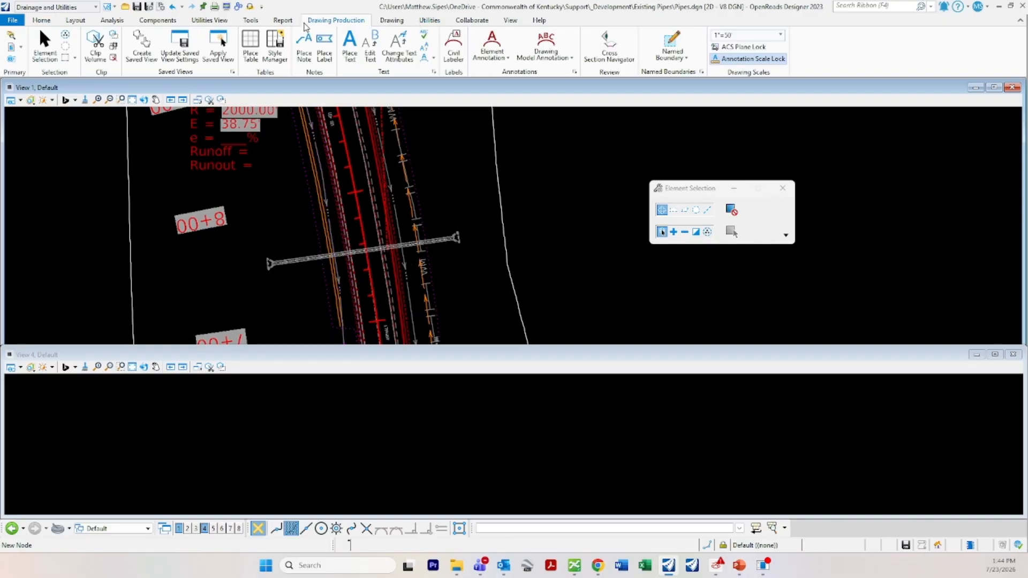
pyautogui.click(75, 20)
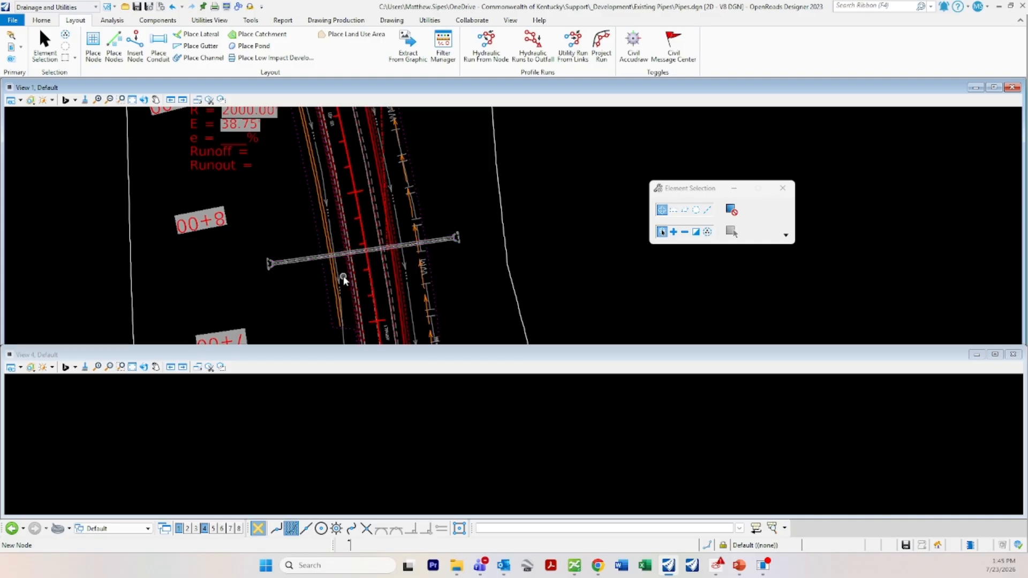
pyautogui.scroll(4, 453, 243)
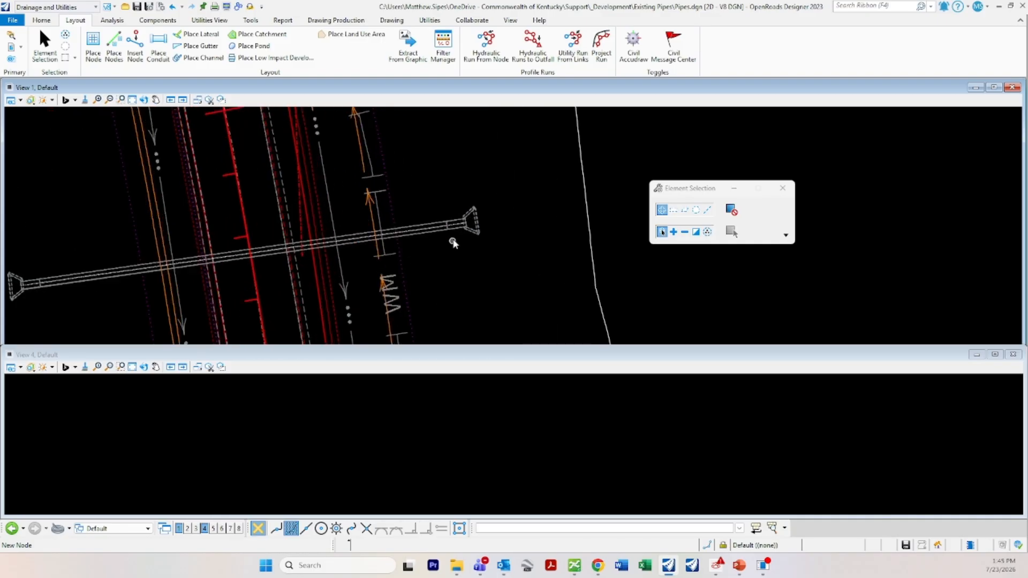
pyautogui.click(453, 229)
pyautogui.scroll(3, 453, 229)
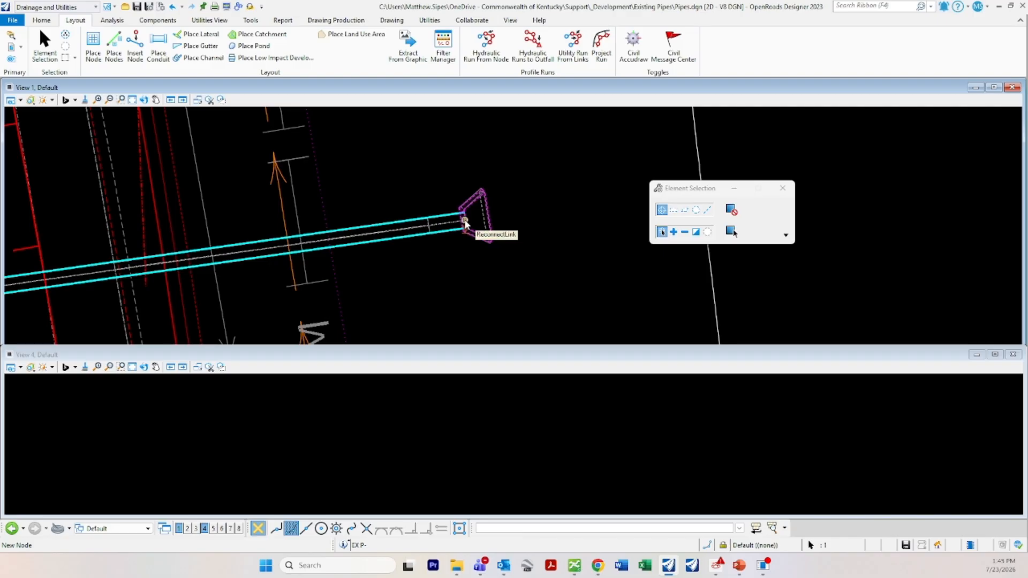
pyautogui.click(465, 224)
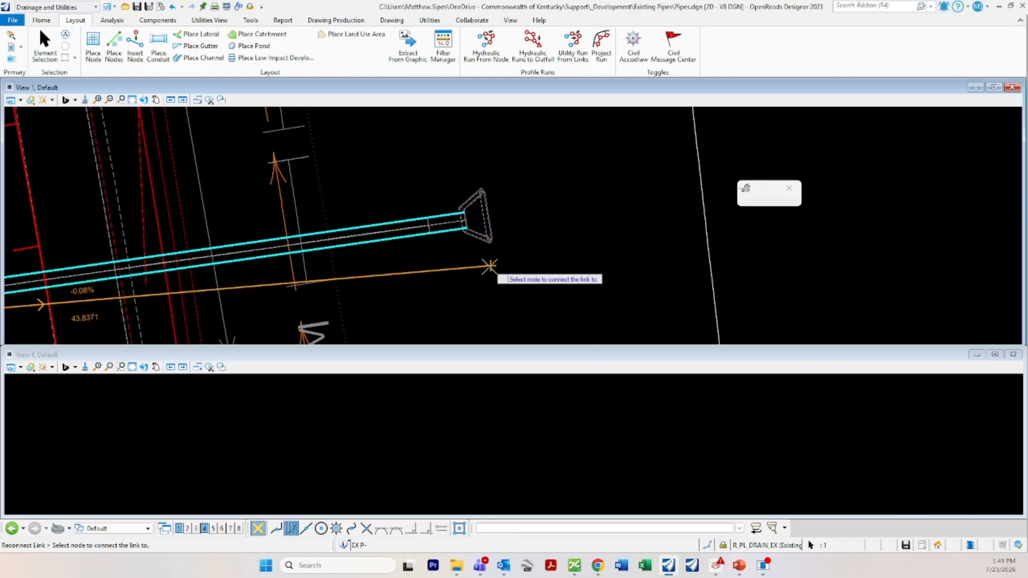
pyautogui.click(482, 236)
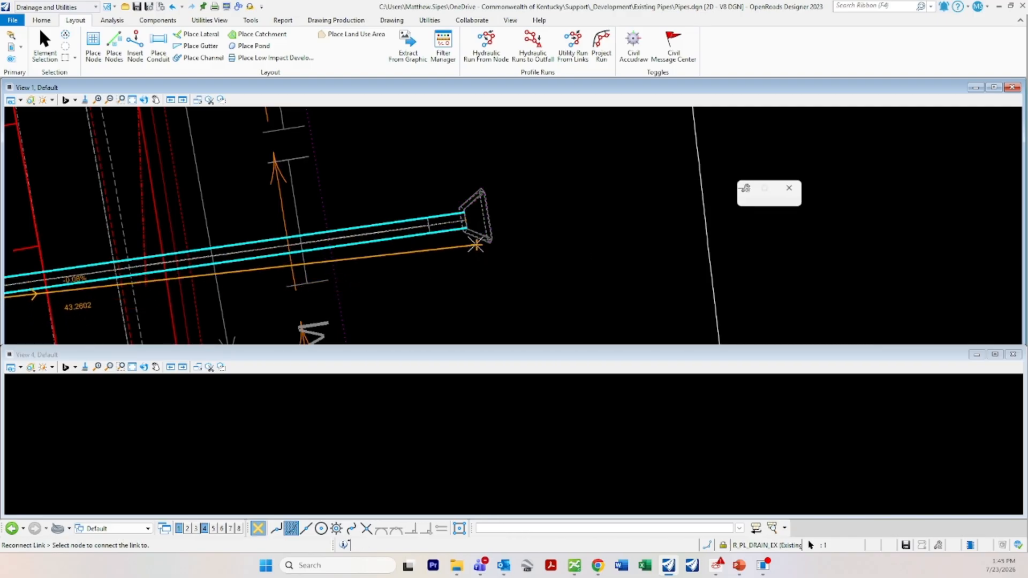
# Move the right headwall a short distance down and to the right in the plan view, keeping the pipe connected.
pyautogui.click(481, 236)
pyautogui.click(465, 221)
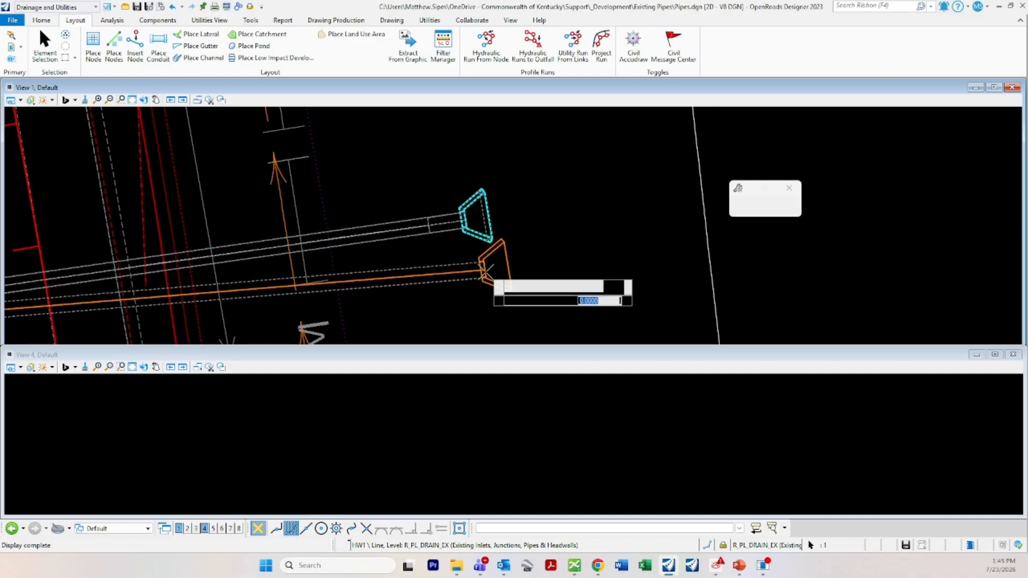
pyautogui.click(489, 279)
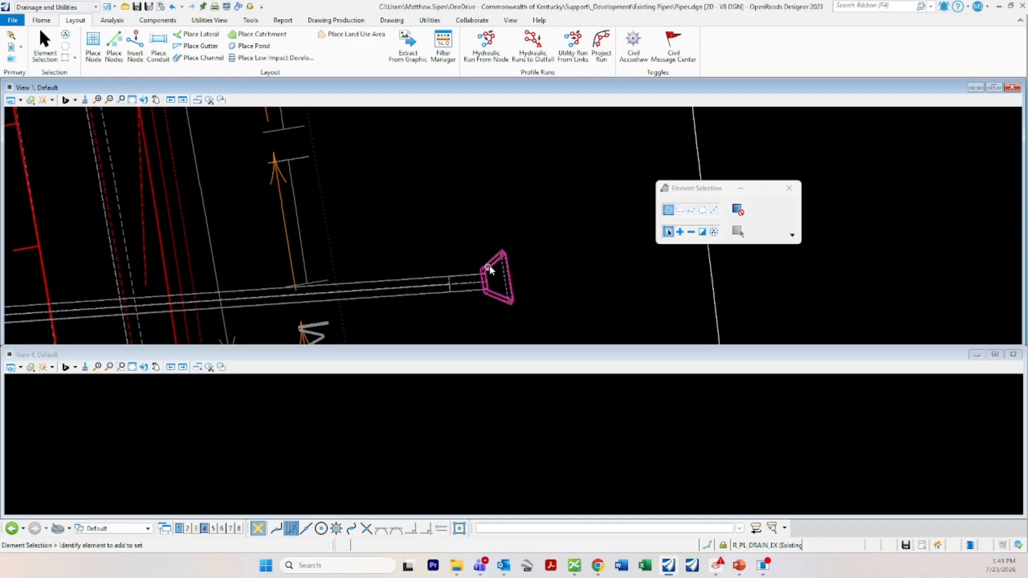
pyautogui.scroll(-4, 544, 251)
pyautogui.scroll(3, 538, 255)
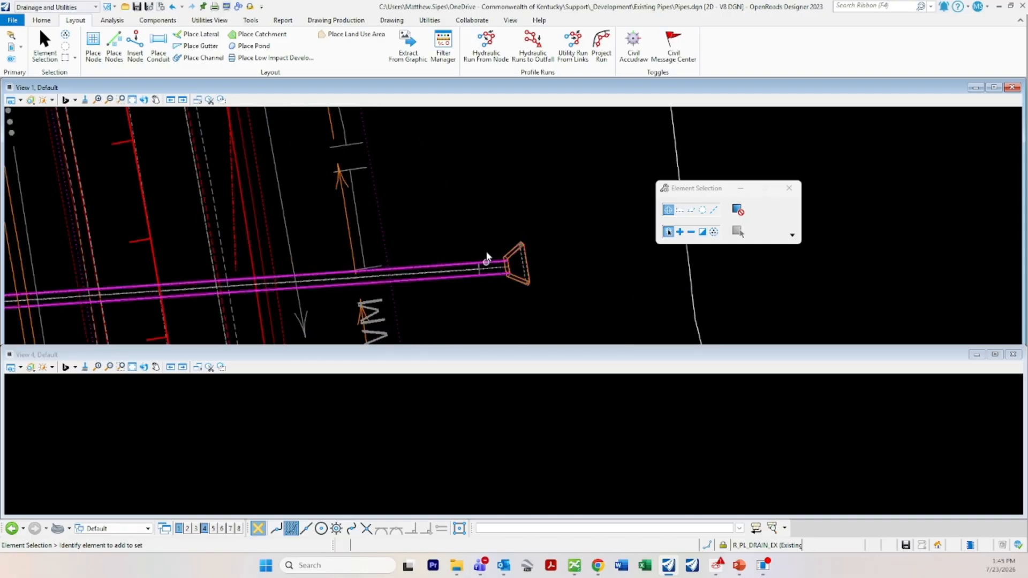
# Use Change Attributes to reapply the active EX Pipe (Drainage)-Plan template to the moved right headwall.
pyautogui.click(523, 277)
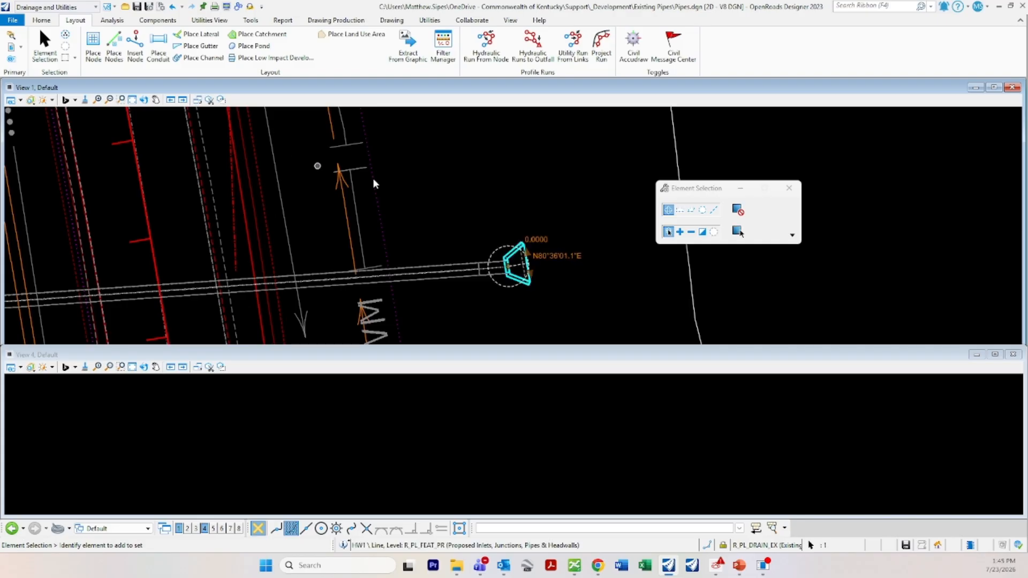
pyautogui.press('space')
pyautogui.click(478, 197)
pyautogui.click(473, 218)
pyautogui.click(454, 216)
pyautogui.scroll(-3, 455, 215)
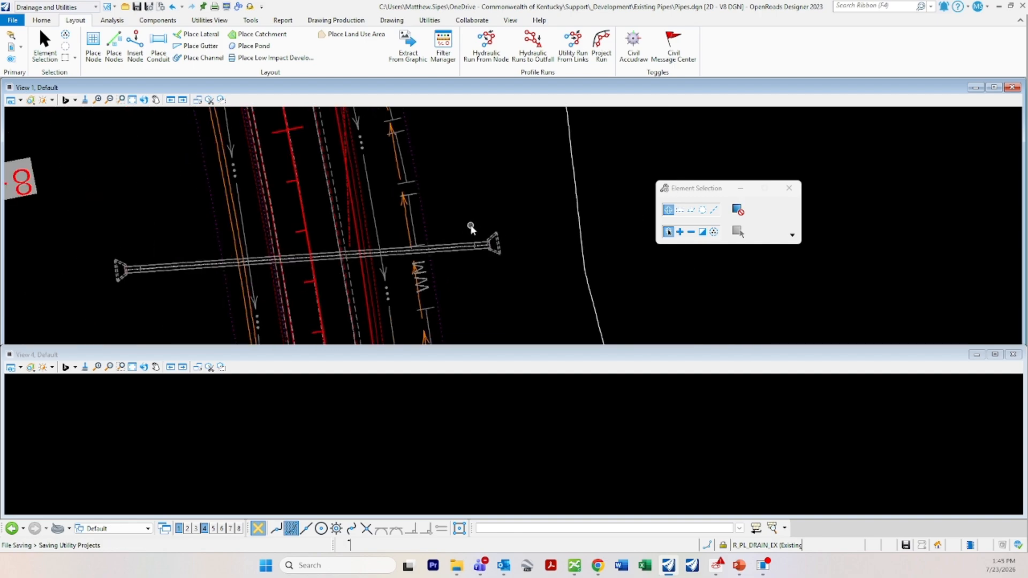
# Create an Up to Down profile run from the right headwall with Hydraulic Runs to Outfall, using the EX Centerline feature definition.
pyautogui.click(533, 44)
pyautogui.click(493, 244)
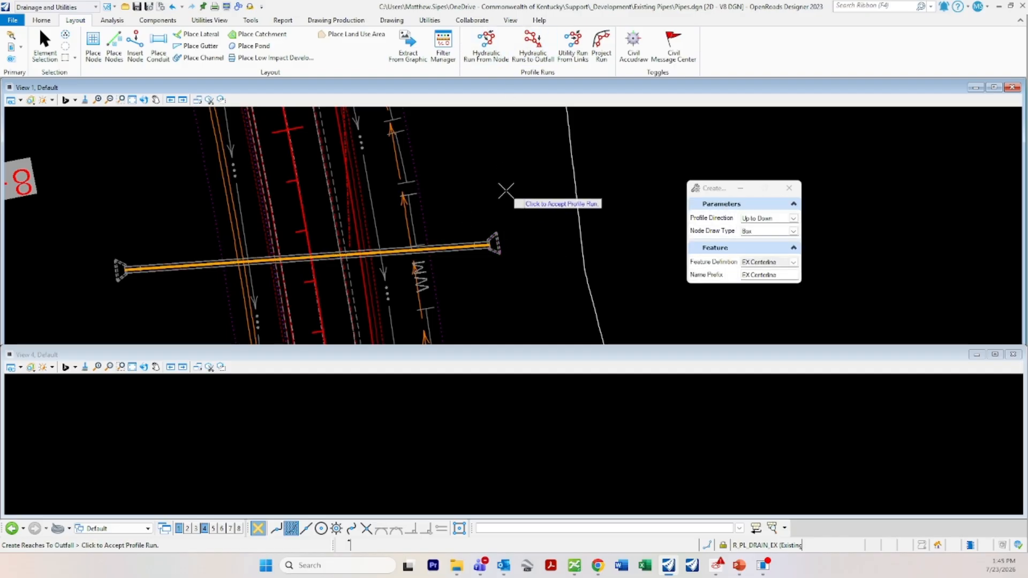
pyautogui.click(506, 194)
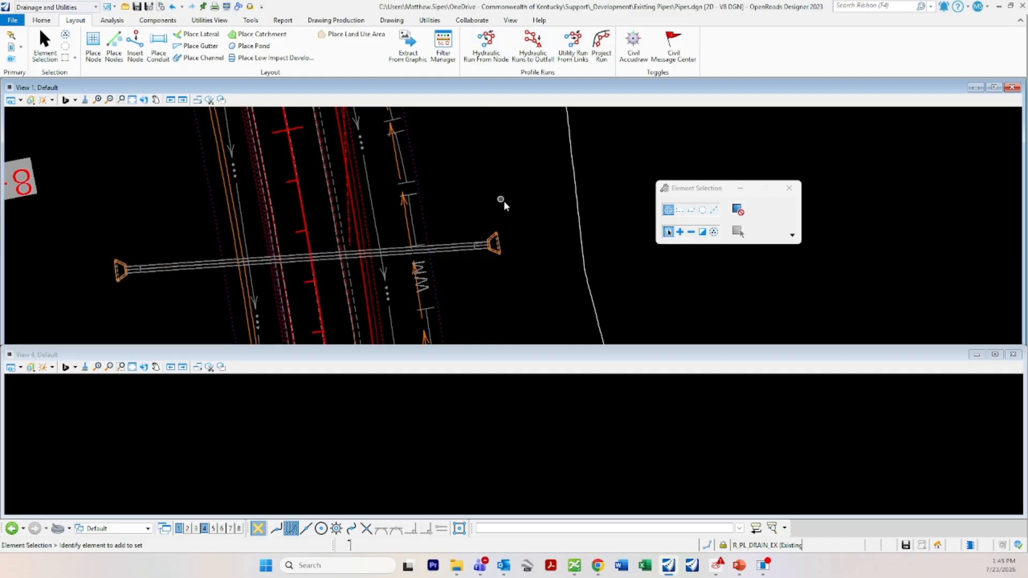
# Select both headwalls and change their attributes to the active EX Pipe (Drainage)-Plan template again.
pyautogui.click(495, 251)
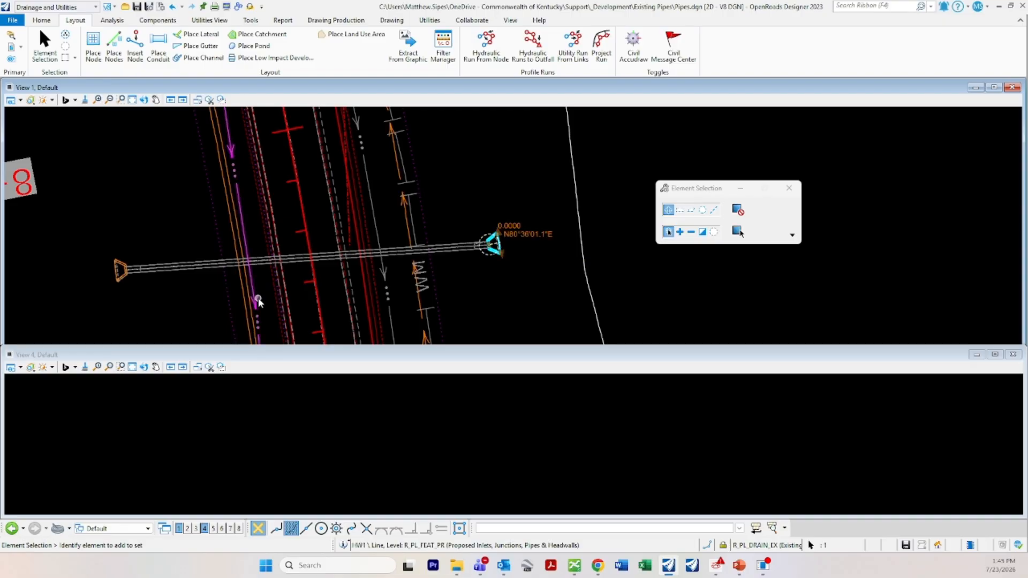
pyautogui.keyDown('ctrl'); pyautogui.click(120, 273); pyautogui.keyUp('ctrl')
pyautogui.press('space')
pyautogui.click(162, 249)
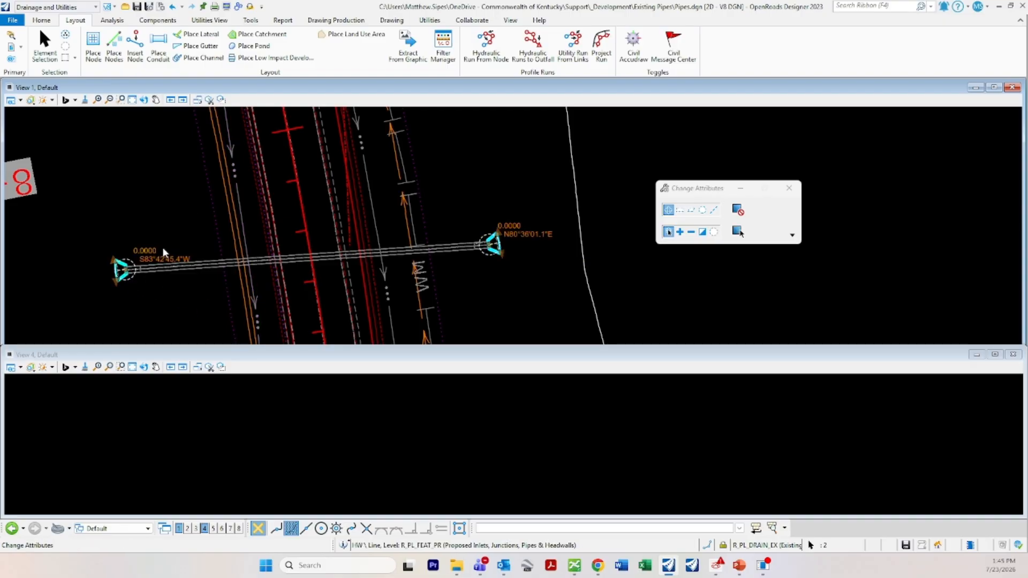
pyautogui.click(154, 225)
pyautogui.click(154, 225)
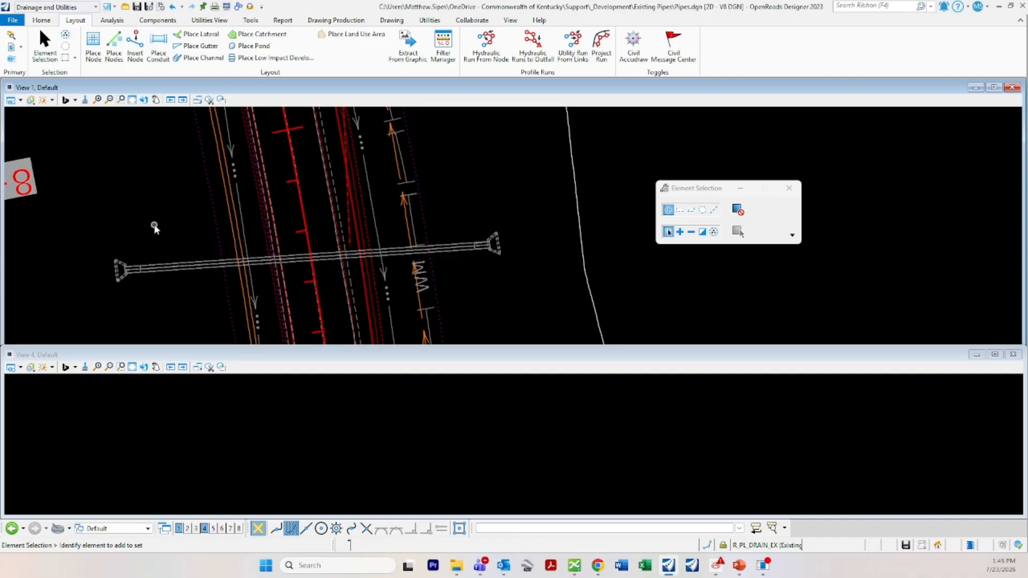